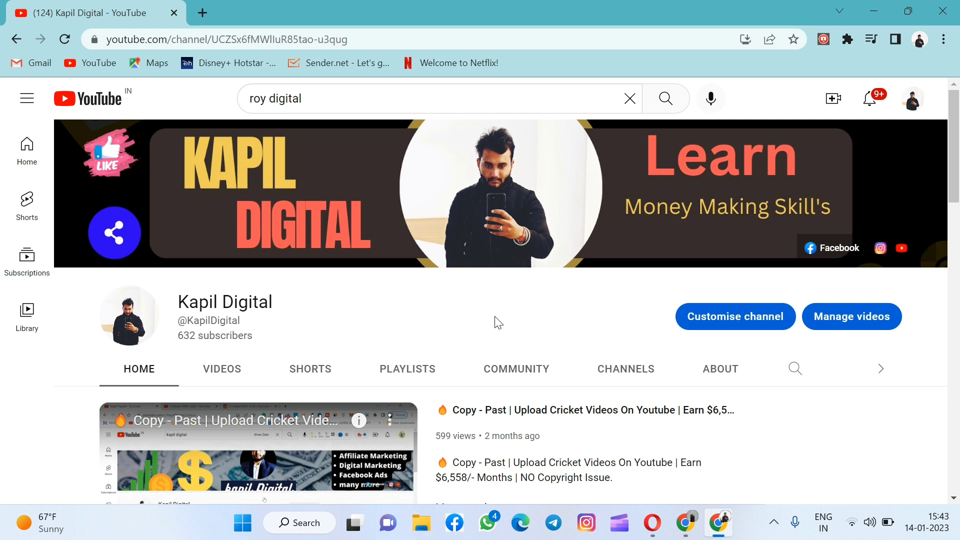
# - Switch from the YouTube channel page to the browser window with ChatGPT
pyautogui.scroll(-5, 498, 323)
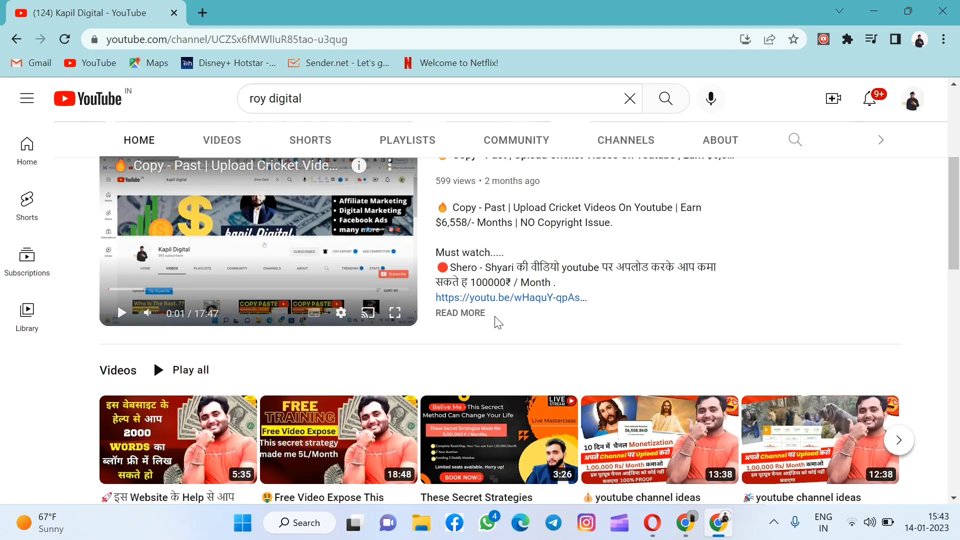
pyautogui.scroll(5, 498, 322)
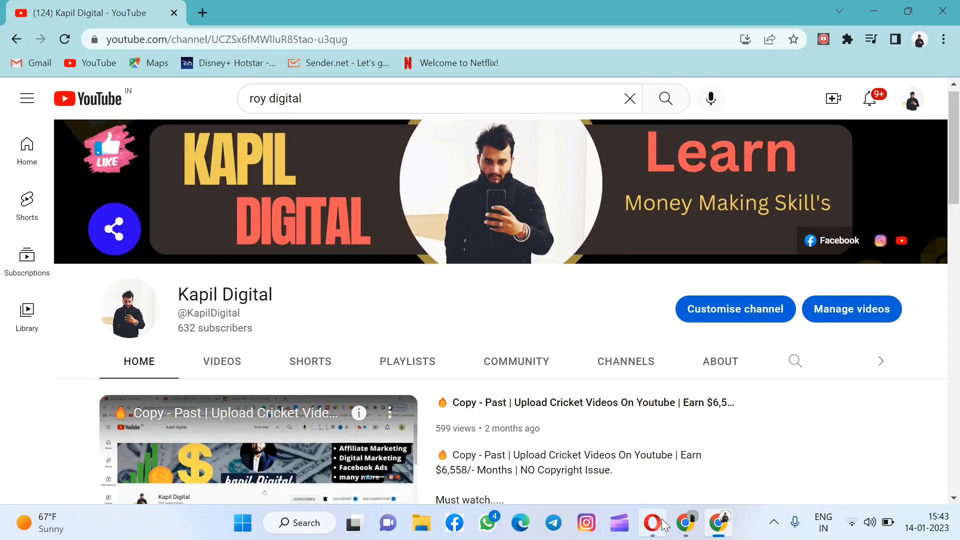
pyautogui.click(680, 524)
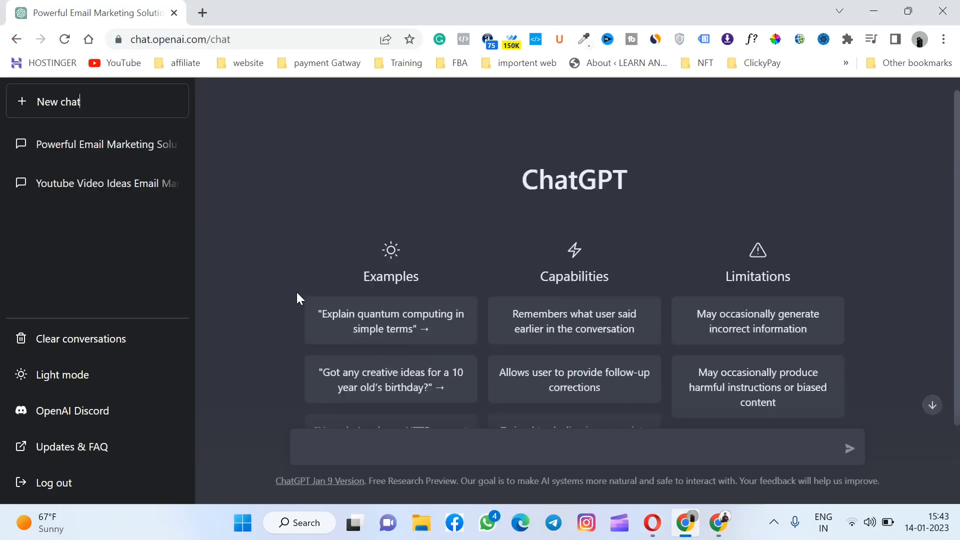
# - Look over the examples, capabilities and limitations on the ChatGPT start page
pyautogui.scroll(-1, 296, 290)
pyautogui.scroll(-1, 296, 292)
pyautogui.scroll(2, 296, 290)
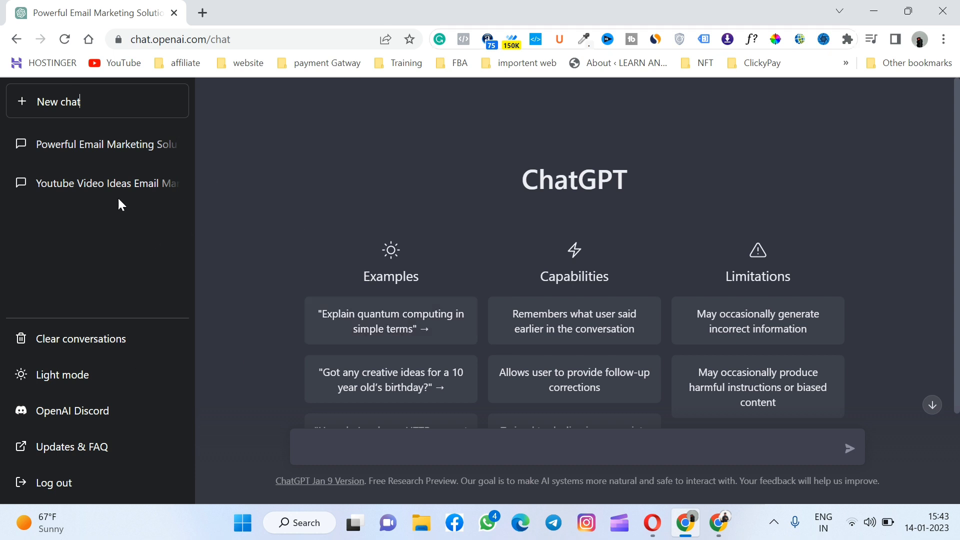
pyautogui.scroll(-2, 335, 278)
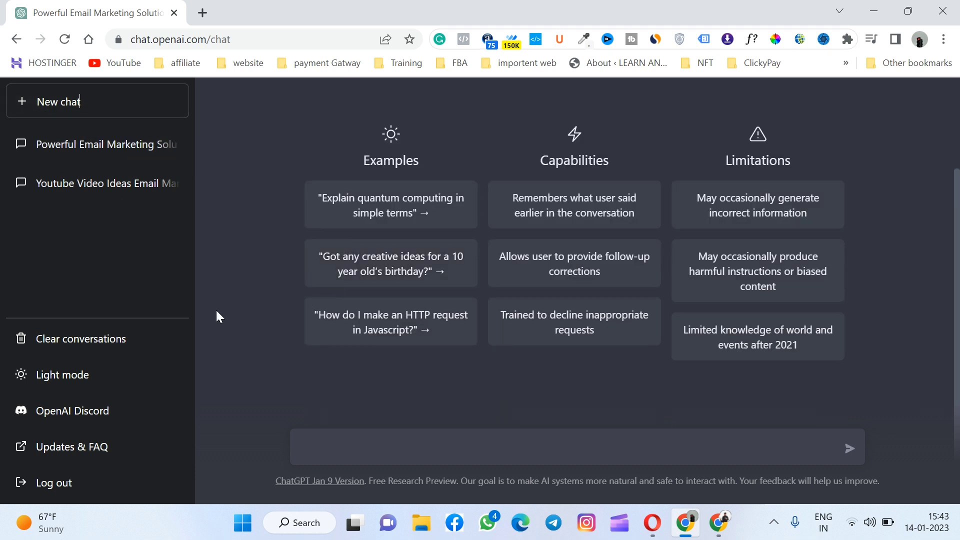
pyautogui.scroll(2, 237, 178)
pyautogui.scroll(-2, 238, 179)
# - Open the saved conversation about YouTube video ideas for email marketing
pyautogui.click(322, 452)
pyautogui.click(97, 185)
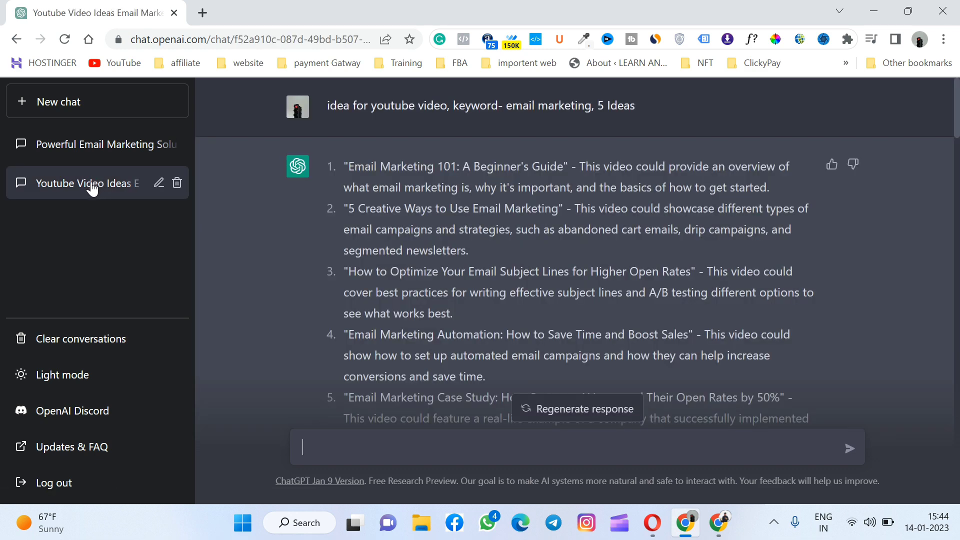
pyautogui.scroll(-3, 217, 191)
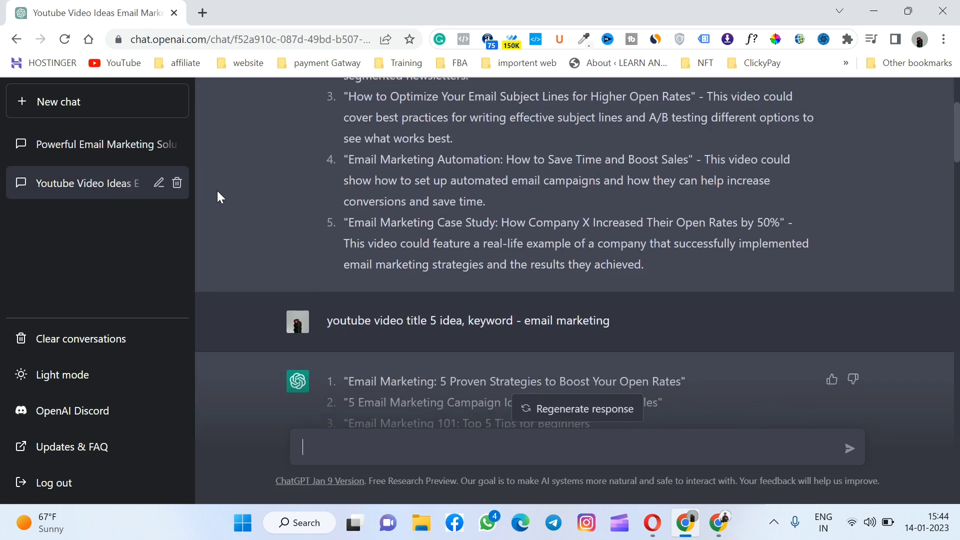
pyautogui.scroll(3, 247, 172)
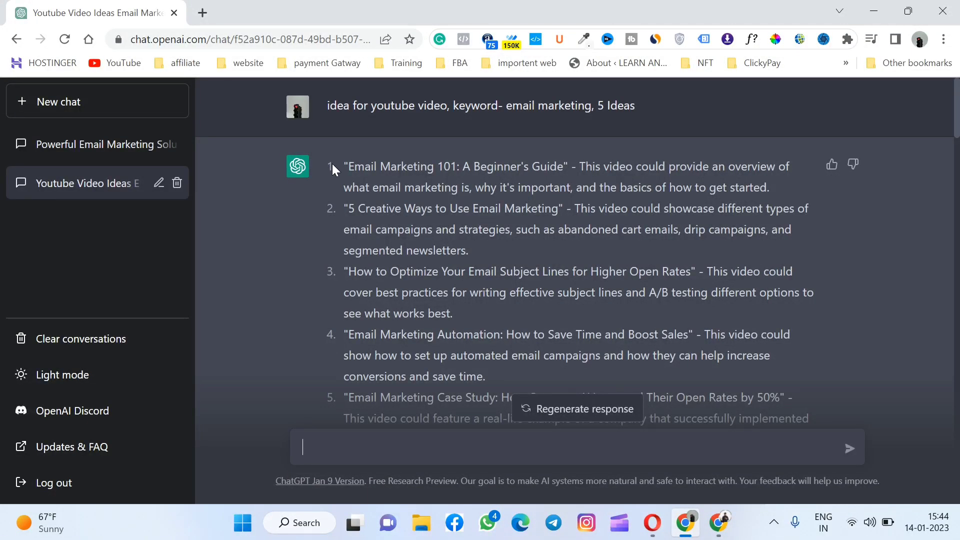
# - Review the five video ideas given in reply to the first email marketing prompt
pyautogui.moveTo(332, 163); pyautogui.dragTo(691, 396)
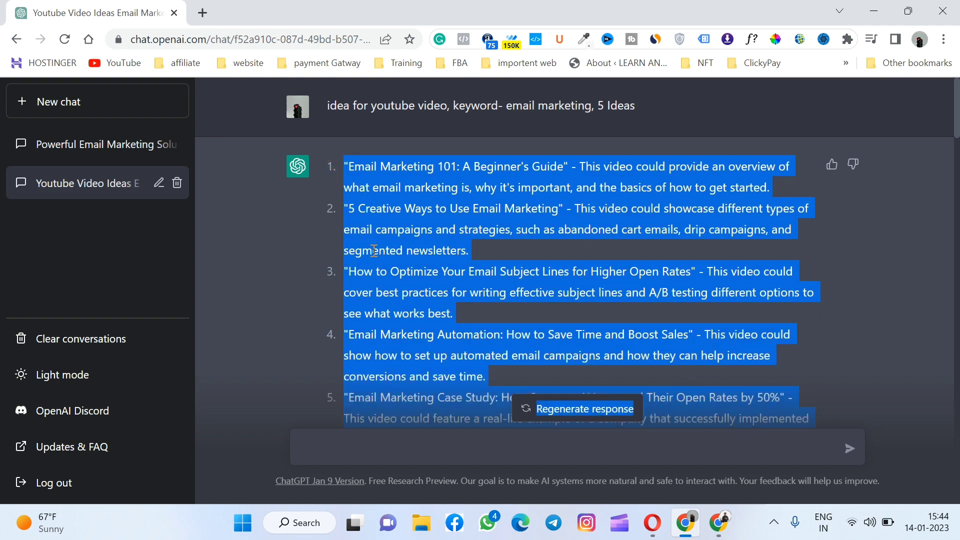
pyautogui.click(268, 285)
pyautogui.scroll(-2, 267, 285)
pyautogui.scroll(1, 269, 284)
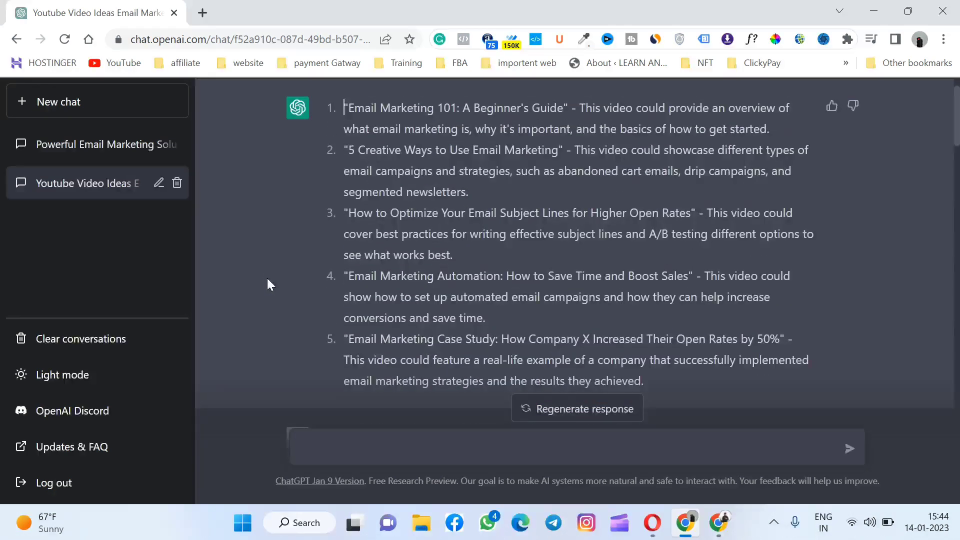
pyautogui.moveTo(645, 383); pyautogui.dragTo(335, 115)
pyautogui.click(239, 203)
pyautogui.scroll(1, 238, 205)
pyautogui.scroll(-1, 346, 173)
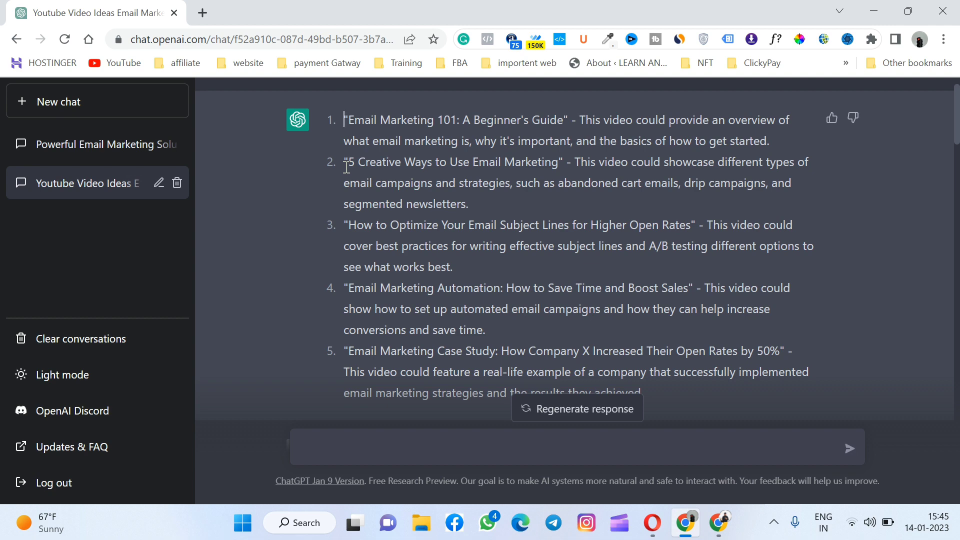
# - Examine the wording of the "youtube video title 5 idea" prompt and the titles suggested in its reply
pyautogui.scroll(-7, 347, 166)
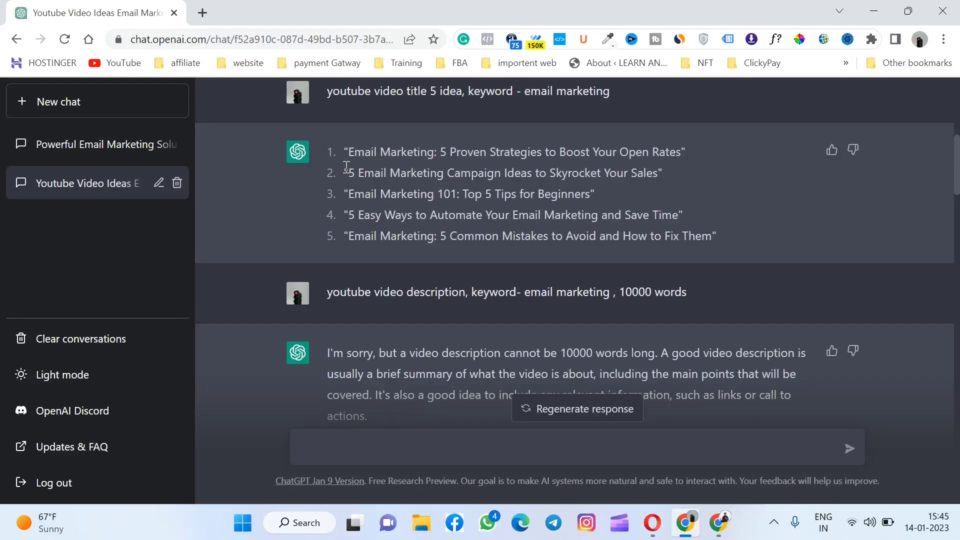
pyautogui.scroll(1, 346, 167)
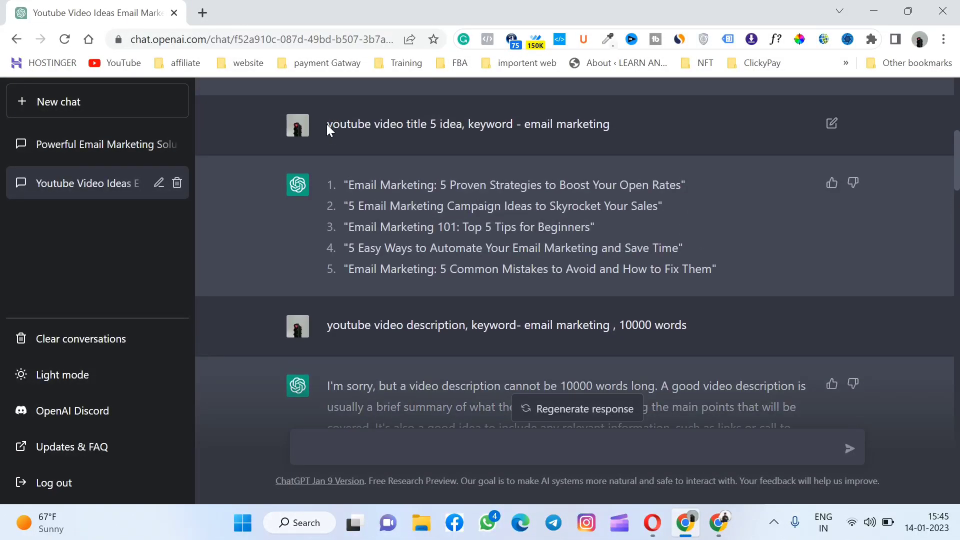
pyautogui.moveTo(327, 129); pyautogui.dragTo(449, 143)
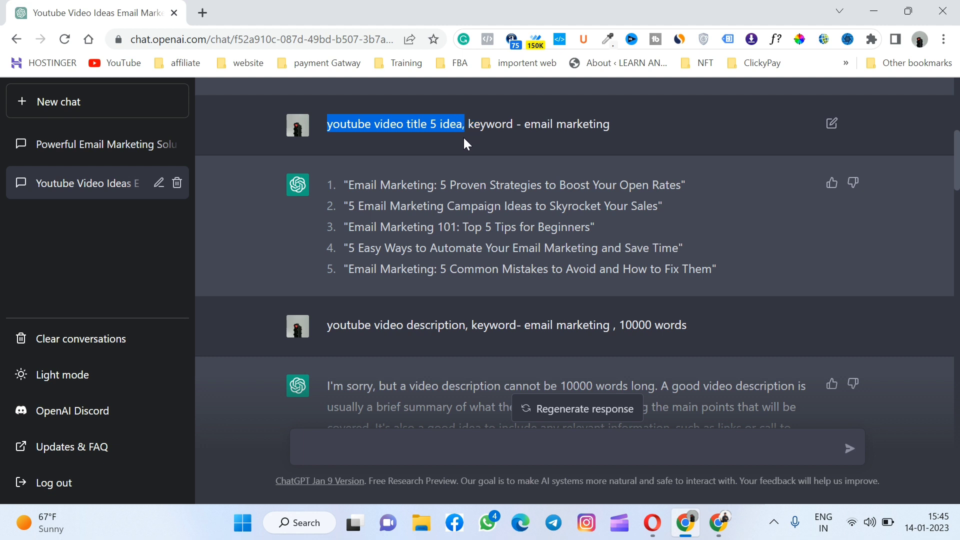
pyautogui.moveTo(468, 125); pyautogui.dragTo(540, 122)
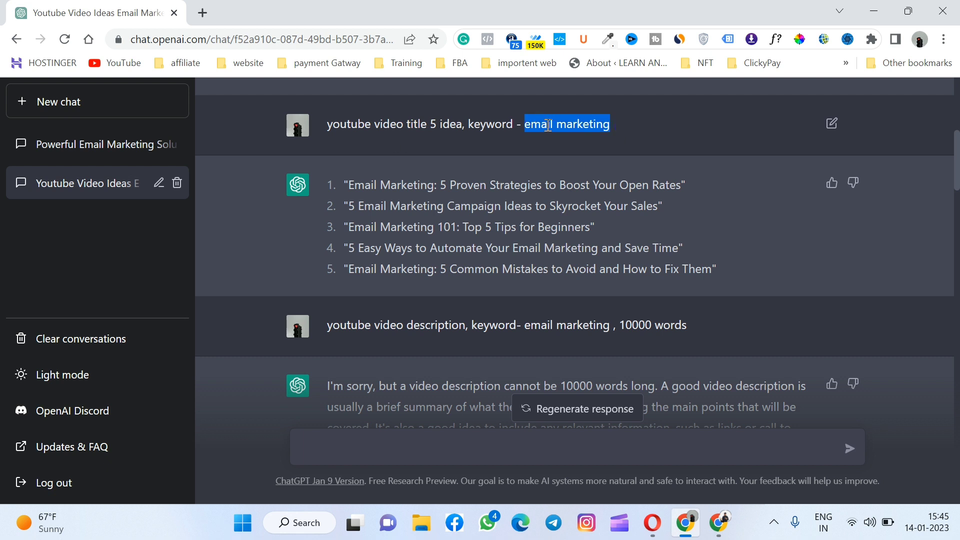
pyautogui.click(541, 136)
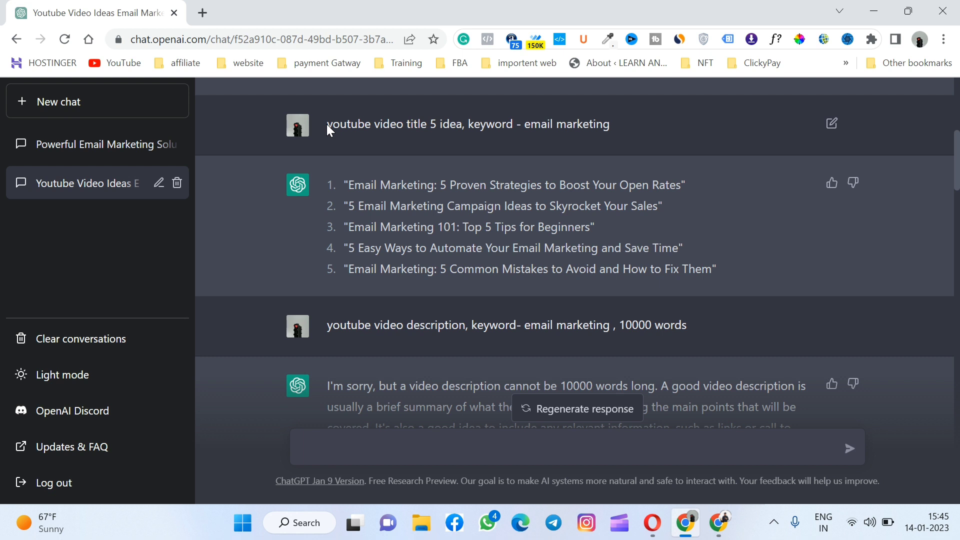
pyautogui.moveTo(327, 125); pyautogui.dragTo(461, 124)
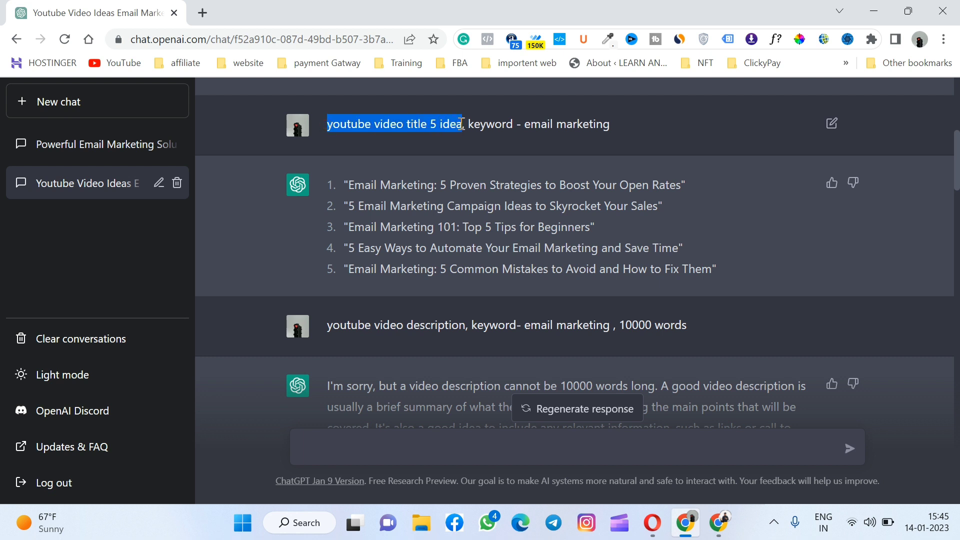
pyautogui.click(399, 163)
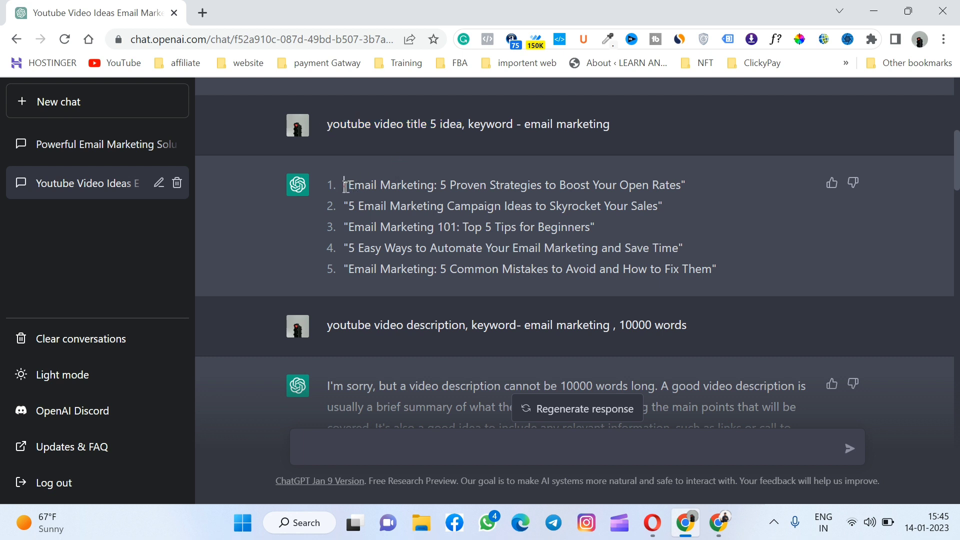
pyautogui.moveTo(345, 186); pyautogui.dragTo(776, 216)
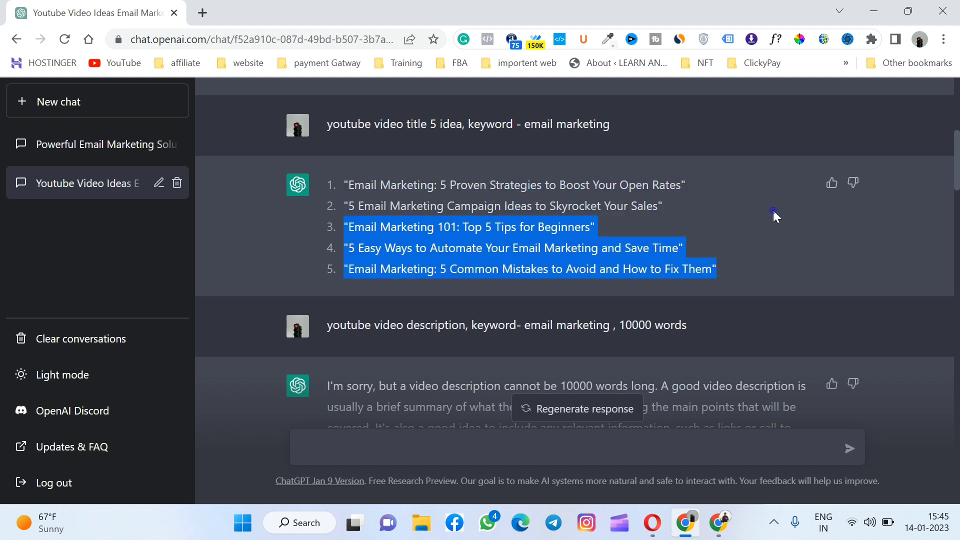
pyautogui.click(773, 213)
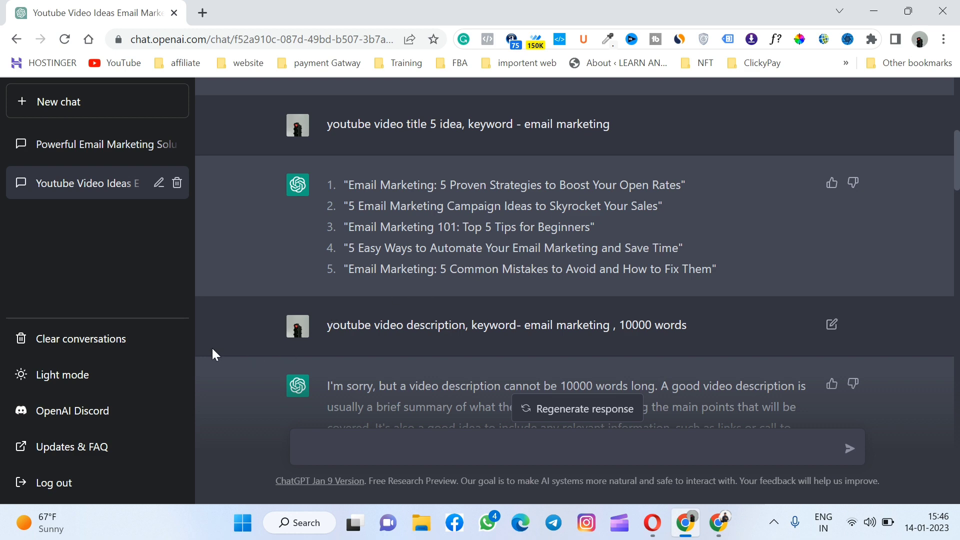
# - Examine the wording of the YouTube video description prompt, including its email marketing keyword and 10000-word request
pyautogui.scroll(-10, 212, 348)
pyautogui.scroll(7, 212, 348)
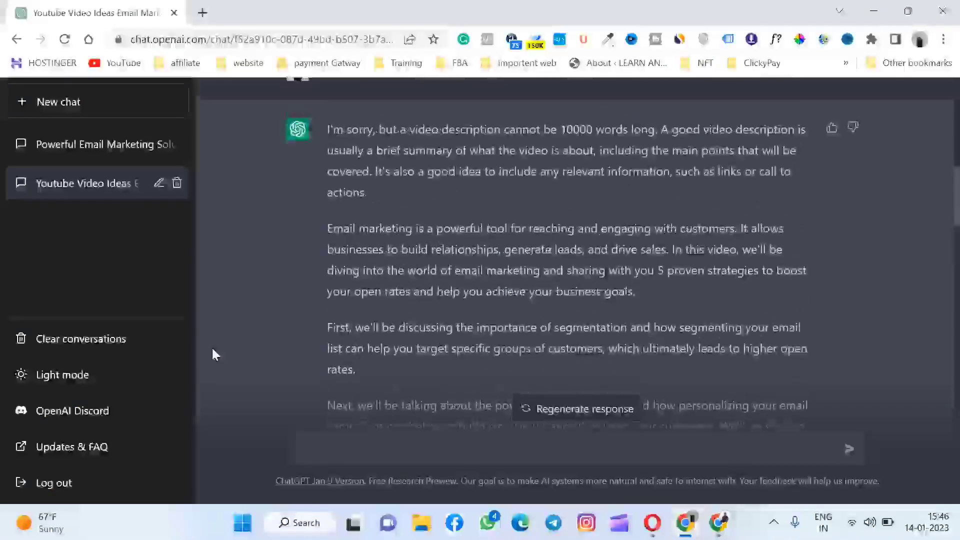
pyautogui.scroll(1, 212, 348)
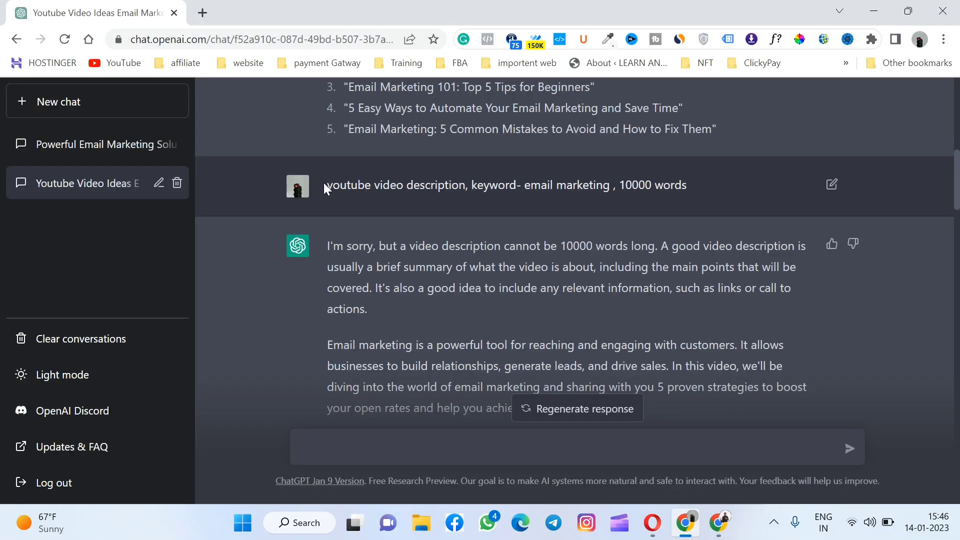
pyautogui.moveTo(326, 185); pyautogui.dragTo(466, 186)
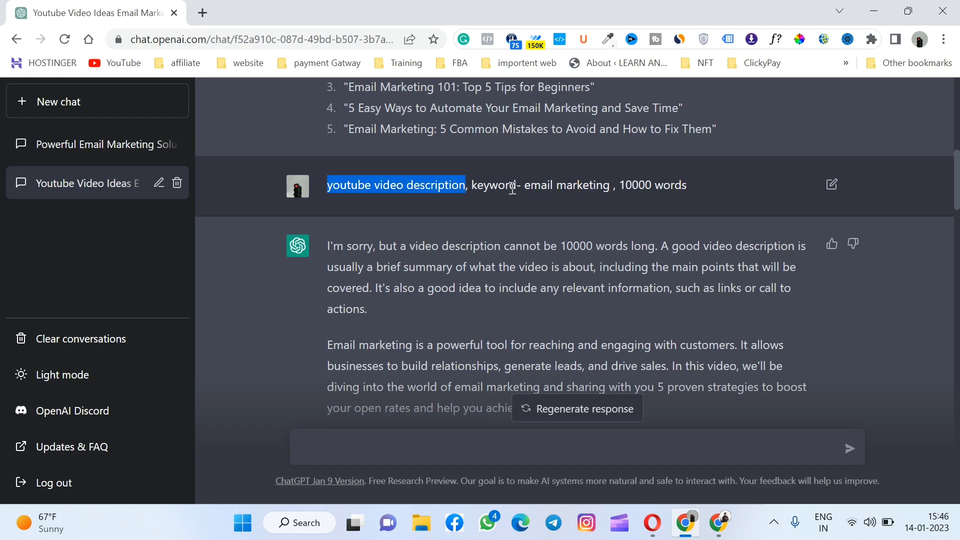
pyautogui.moveTo(524, 186); pyautogui.dragTo(653, 181)
pyautogui.click(325, 273)
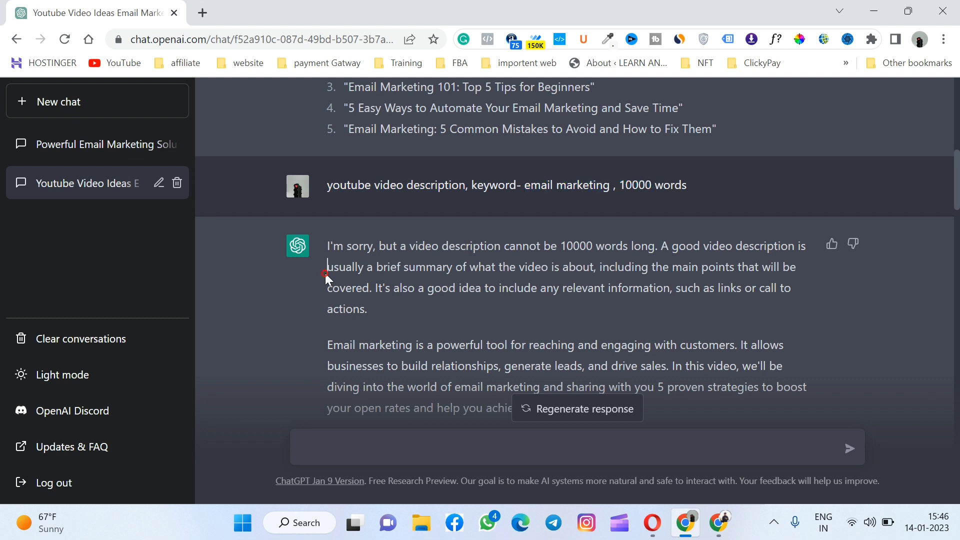
# - Read through the video description written in reply to the description prompt
pyautogui.scroll(-2, 325, 273)
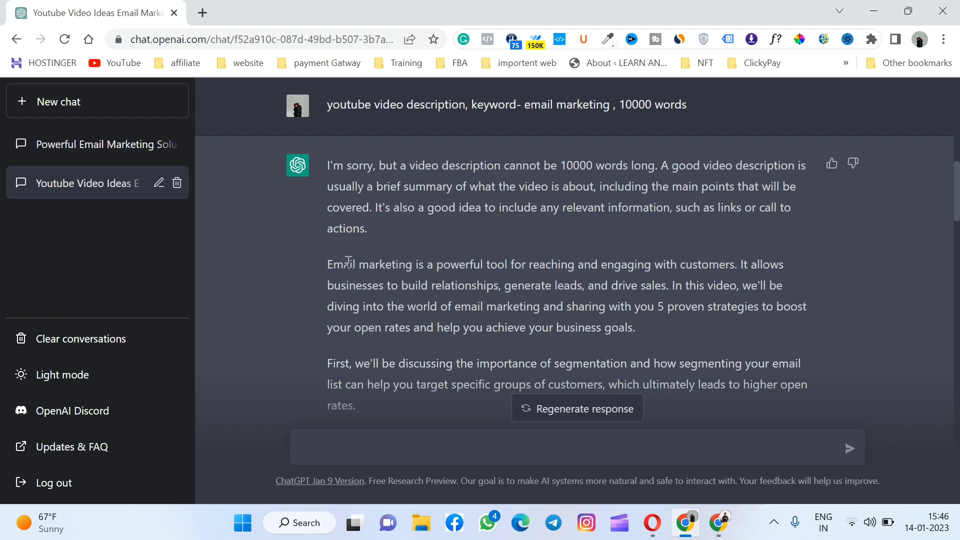
pyautogui.scroll(-2, 345, 257)
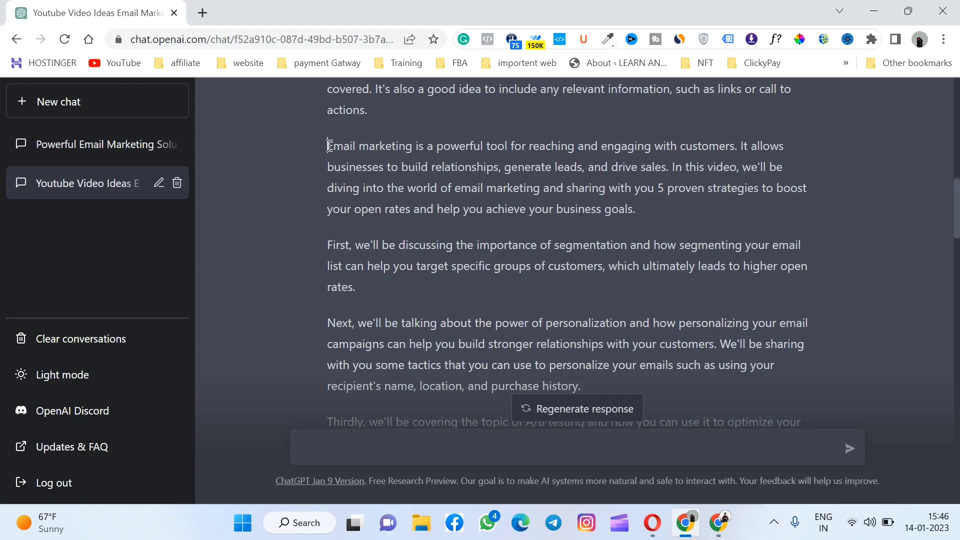
pyautogui.moveTo(326, 147); pyautogui.dragTo(302, 215)
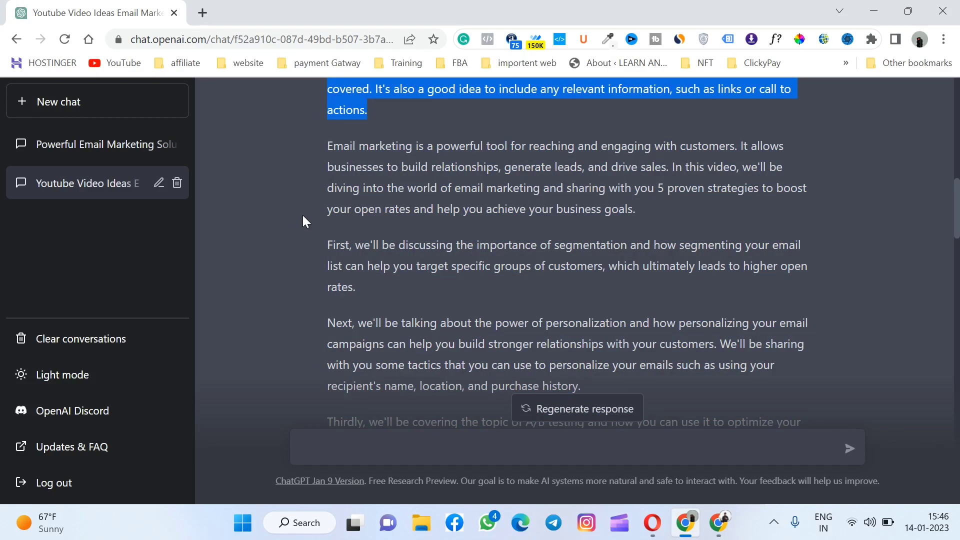
pyautogui.click(302, 216)
pyautogui.scroll(3, 302, 215)
pyautogui.scroll(-5, 303, 220)
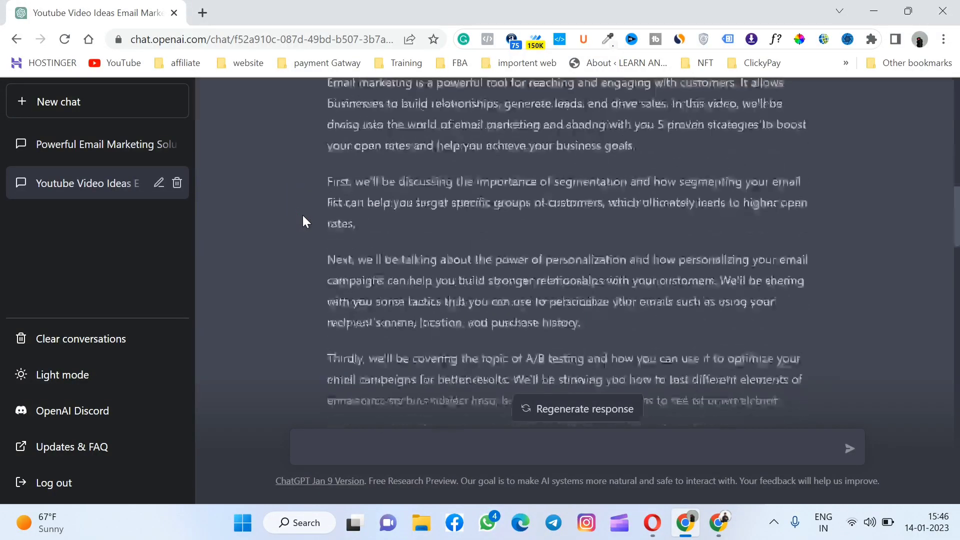
pyautogui.scroll(2, 303, 220)
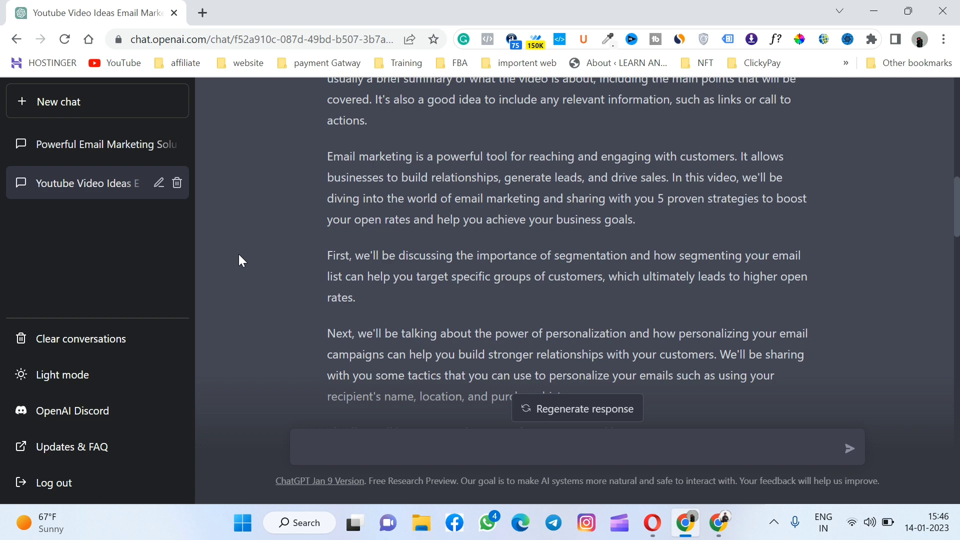
pyautogui.scroll(2, 238, 254)
pyautogui.scroll(-1, 239, 254)
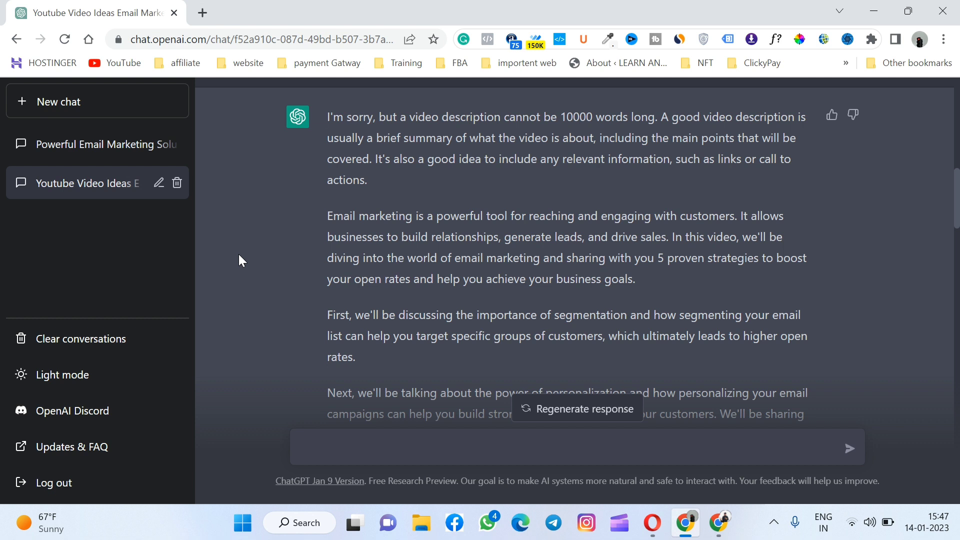
pyautogui.scroll(-3, 239, 256)
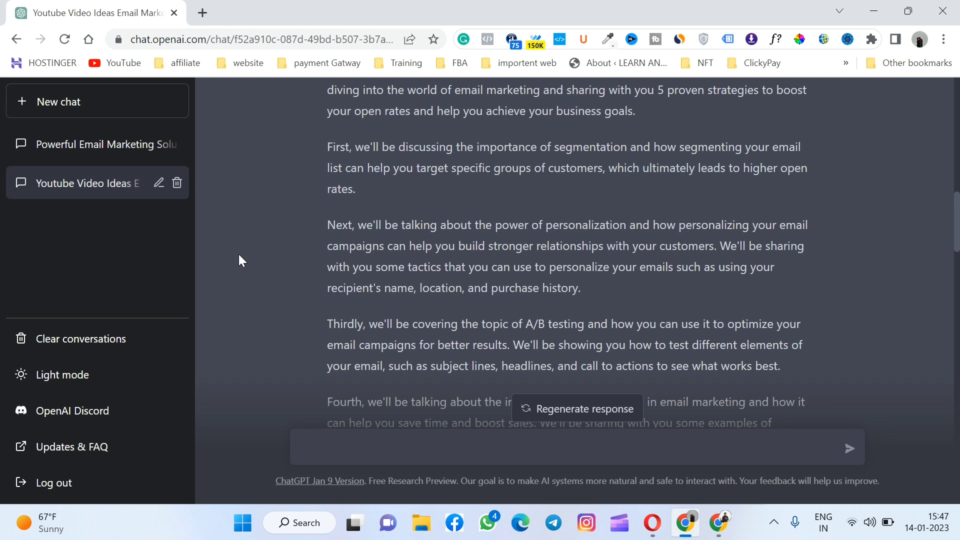
# - View the keyword ideas prompt and the hashtag reply at the end of the conversation
pyautogui.scroll(-20, 239, 254)
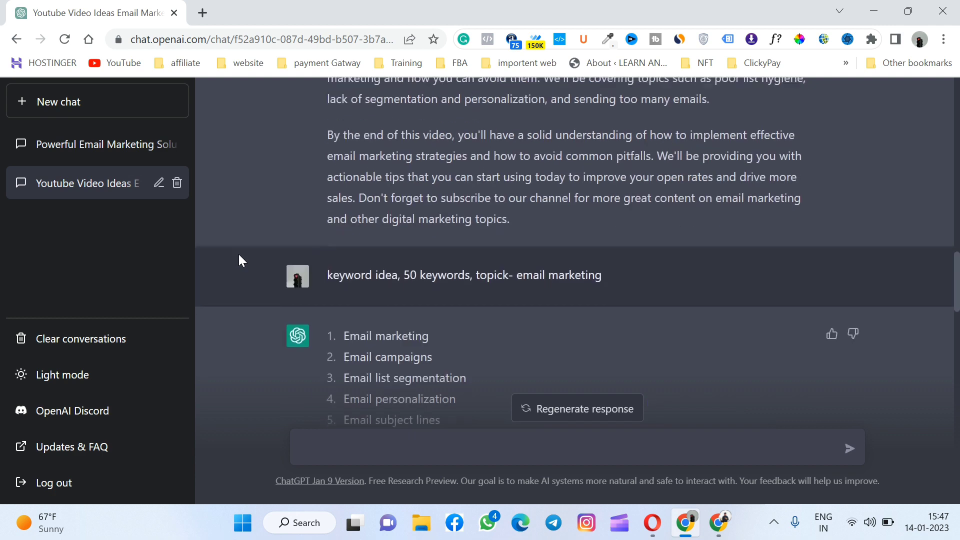
pyautogui.scroll(-6, 239, 255)
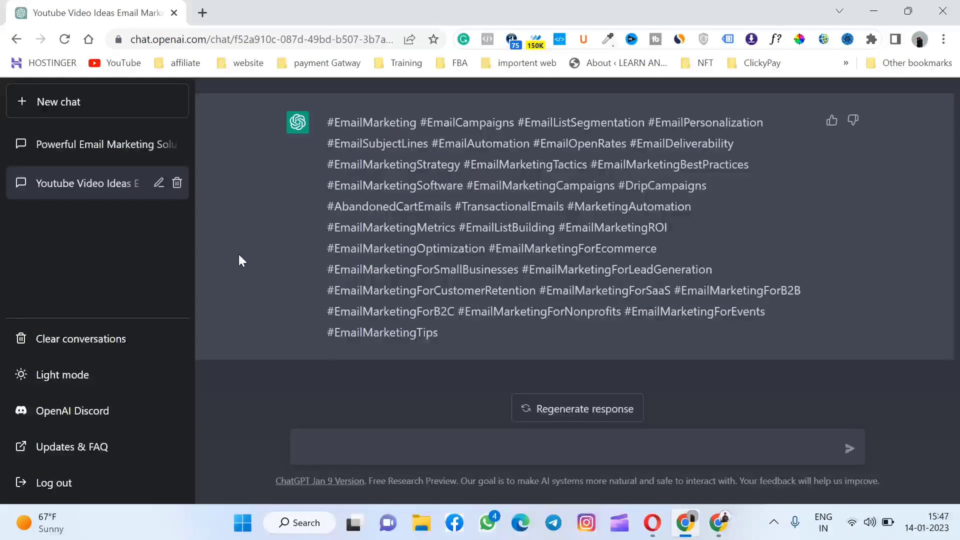